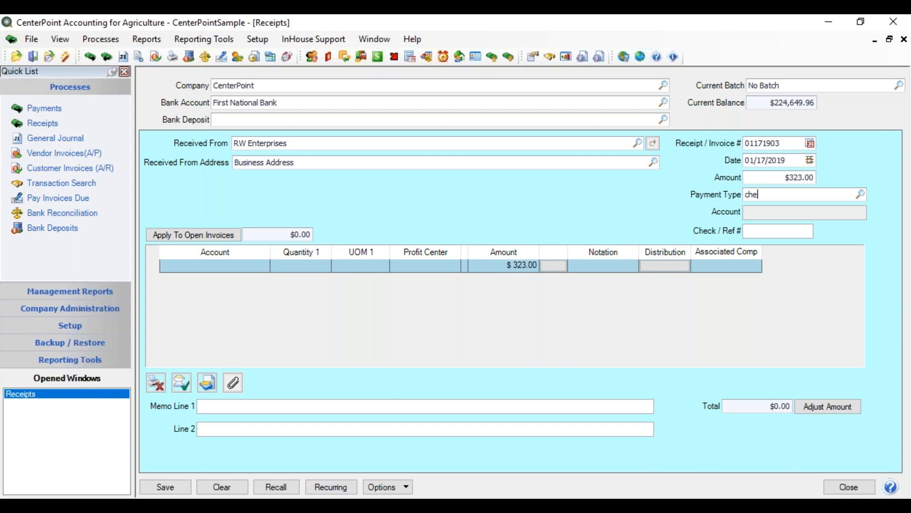
Step: Complete the receipt's check reference with 35835 and set its line account to Sale of Other Market Items
type("35835")
key("Tab")
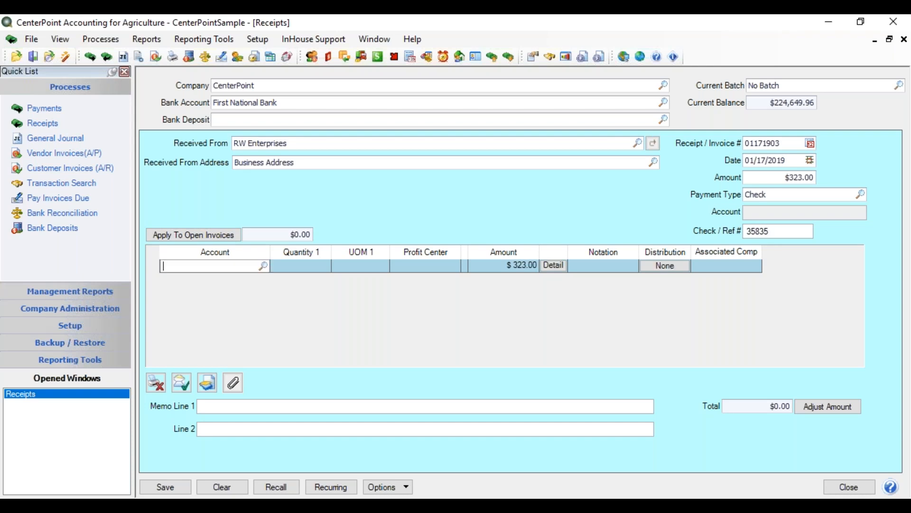
type("sal")
key("Tab")
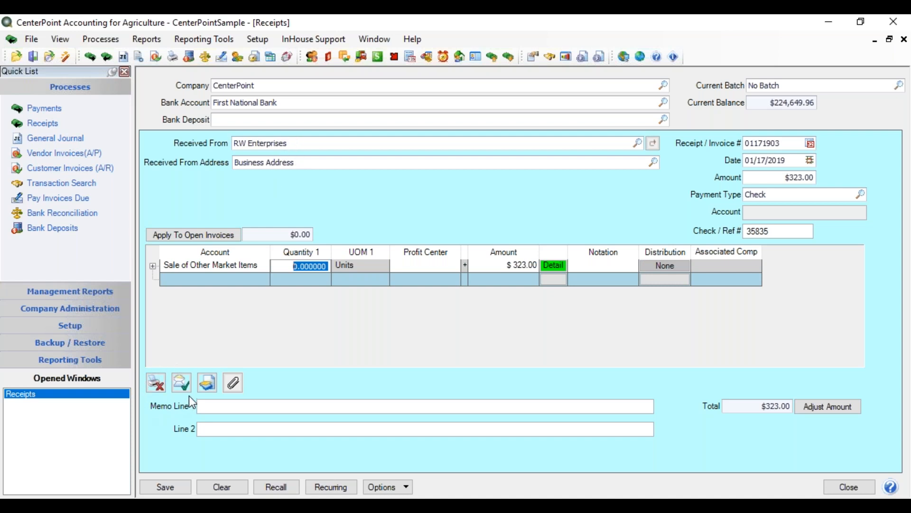
Step: Set the receipt's print settings to Print Invoice/Receipt
left_click(157, 387)
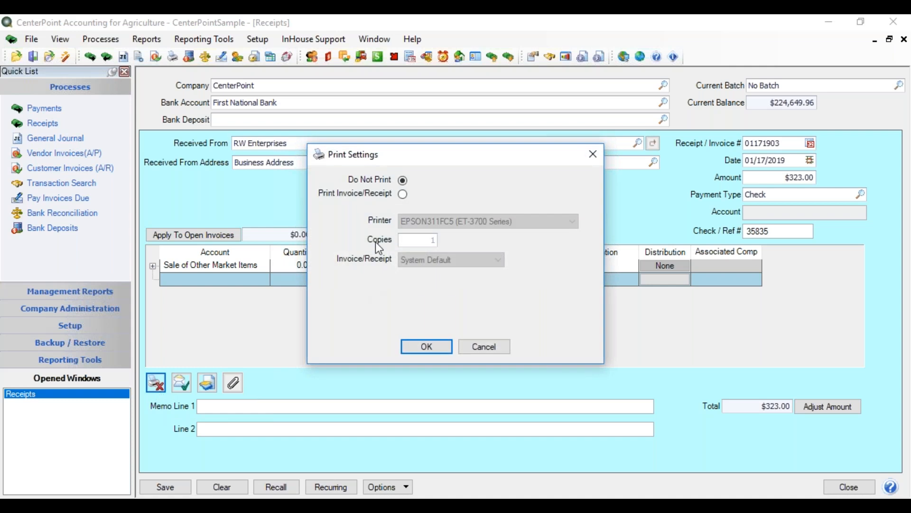
left_click(403, 196)
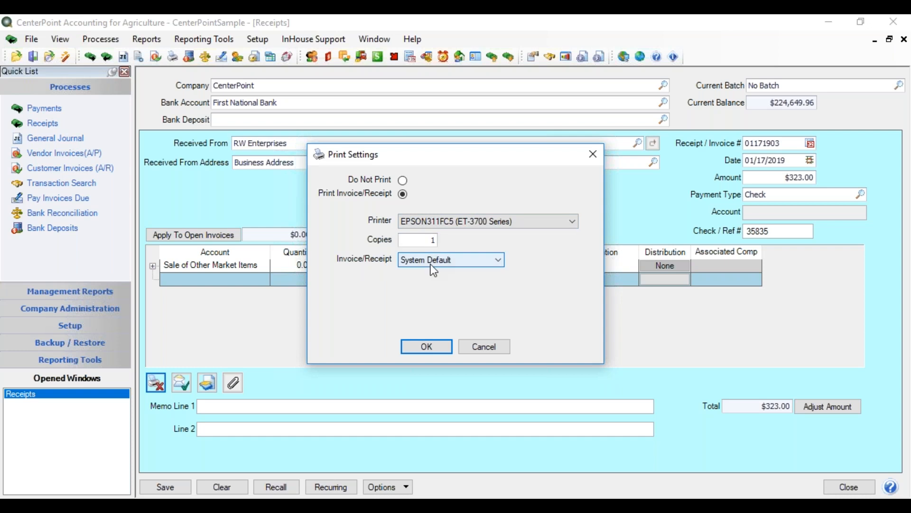
left_click(422, 347)
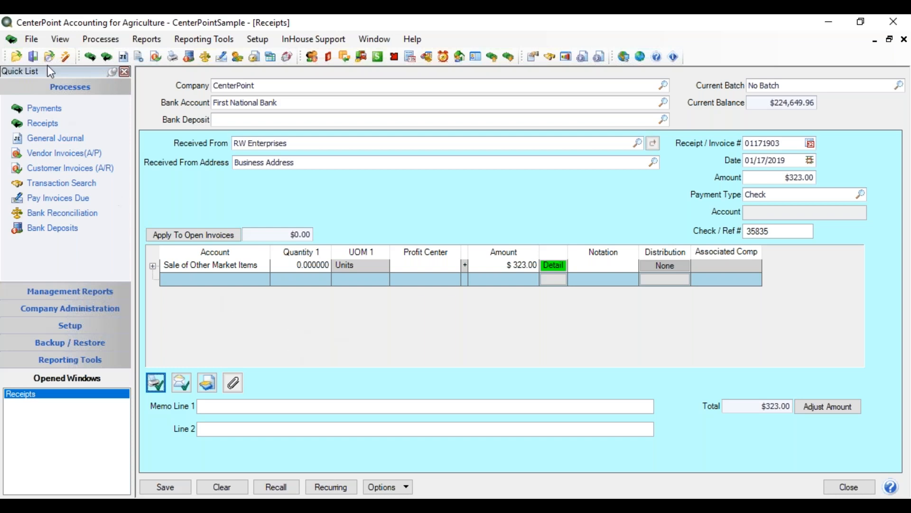
Step: Review the database-level Email Setup and Receipts email preferences, and save the preferences
left_click(37, 41)
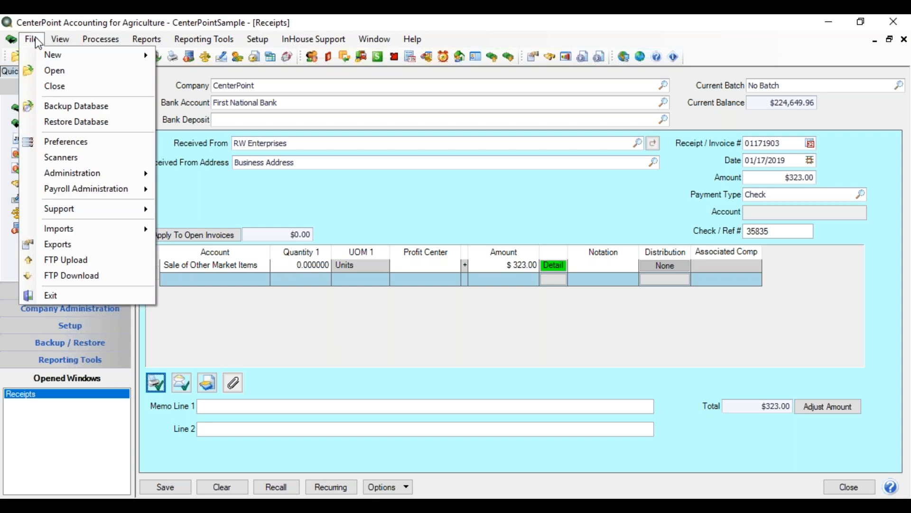
left_click(56, 140)
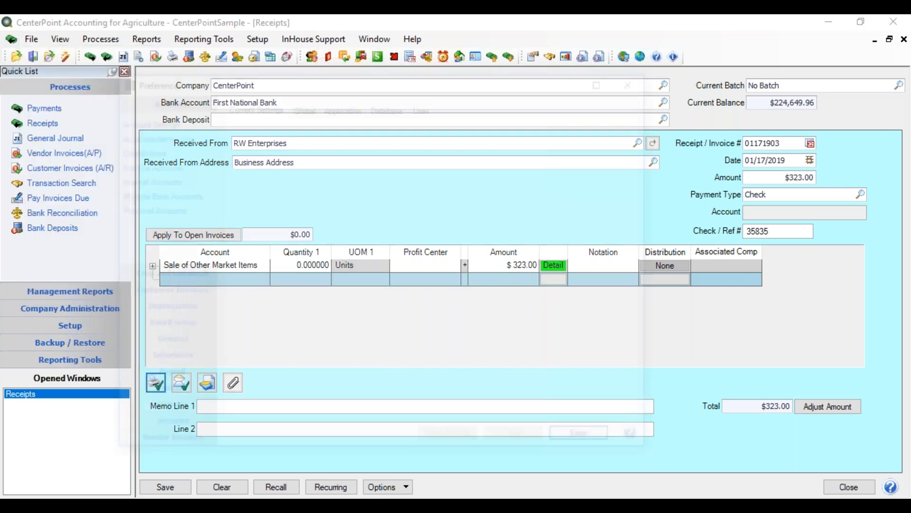
left_click(161, 326)
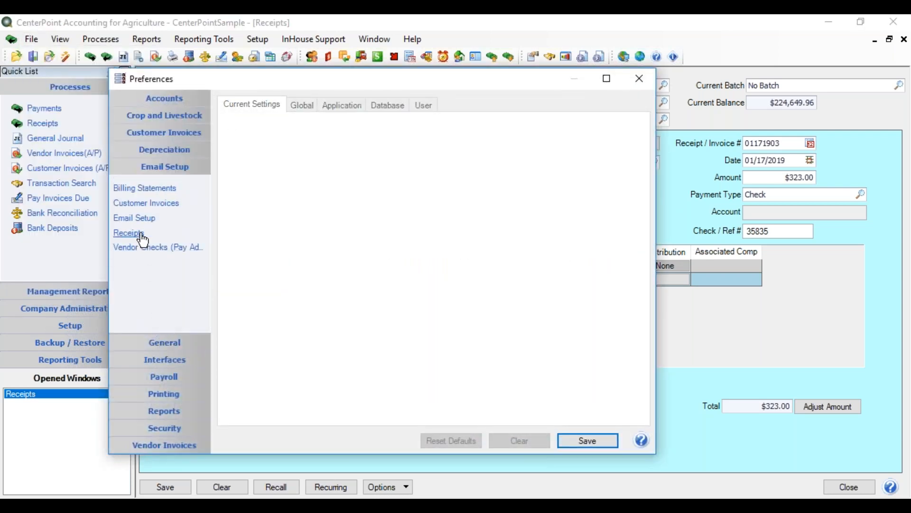
left_click(141, 220)
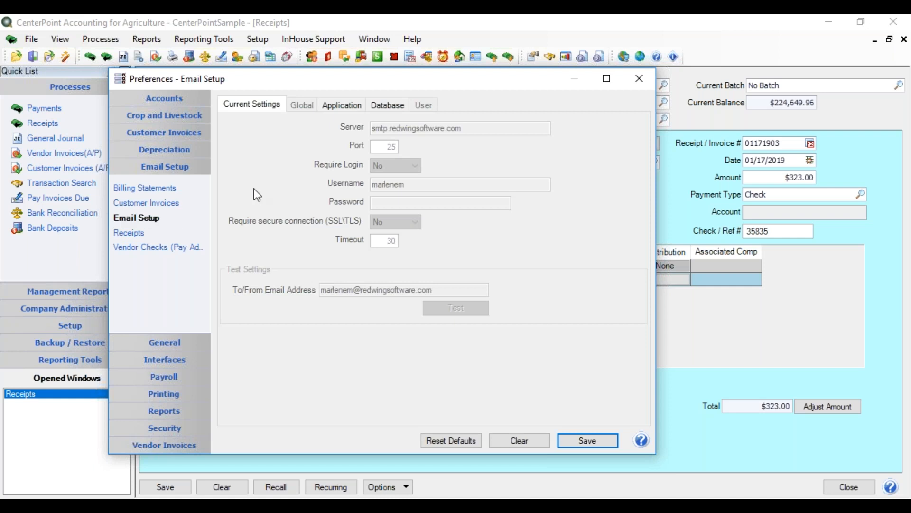
left_click(395, 109)
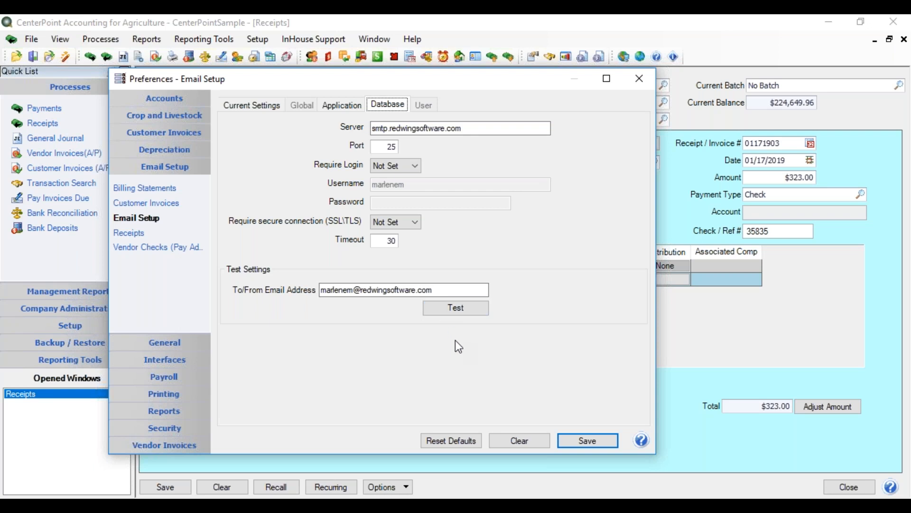
left_click(134, 235)
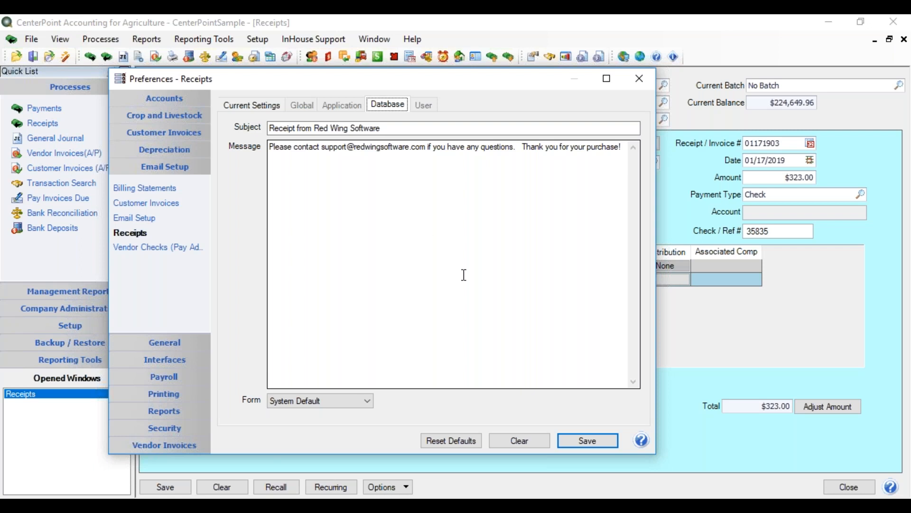
left_click(591, 439)
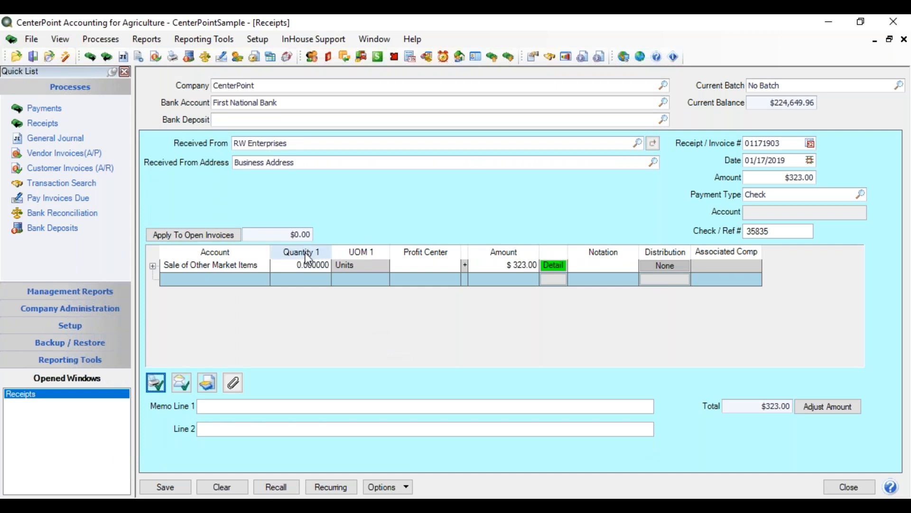
Step: Examine the email settings of the RW Enterprises receipt and cancel out of them
left_click(295, 142)
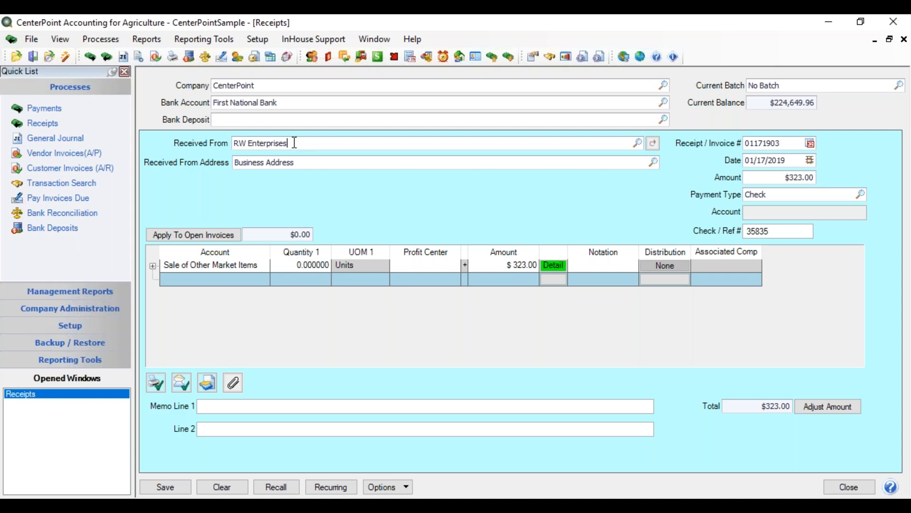
left_click(178, 387)
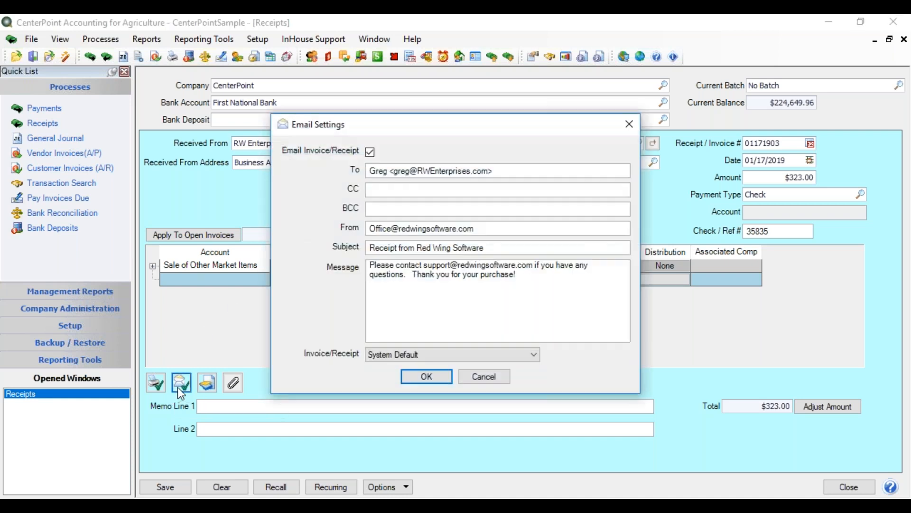
left_click(483, 378)
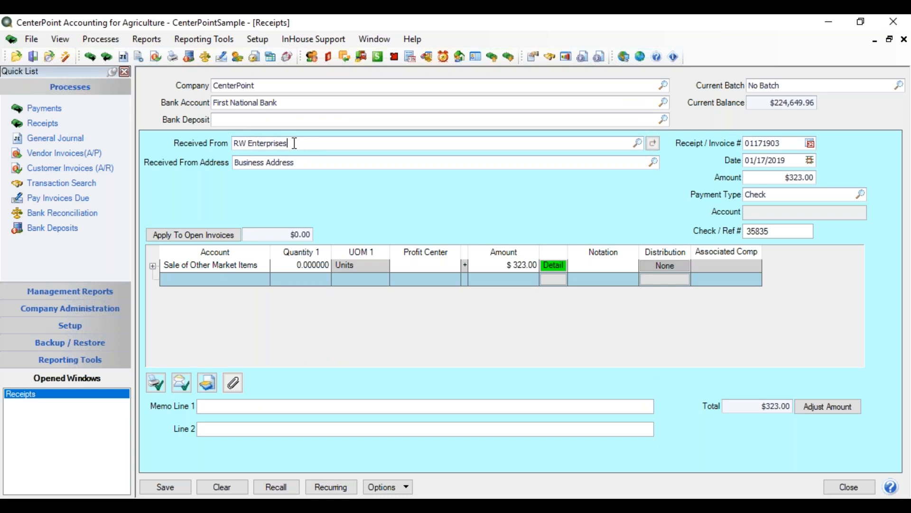
Step: In the RW Enterprises name record, check the receipt email options, set Print Receipts to Yes and save the record
right_click(294, 143)
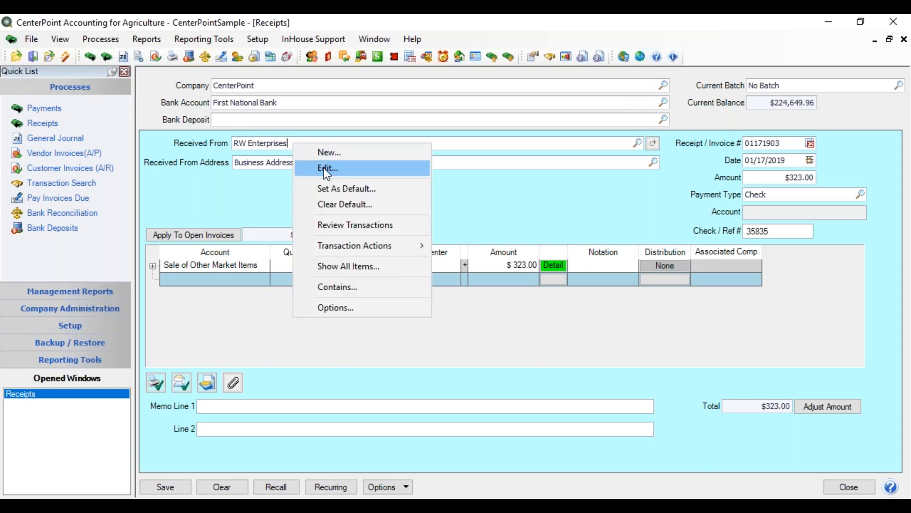
left_click(327, 167)
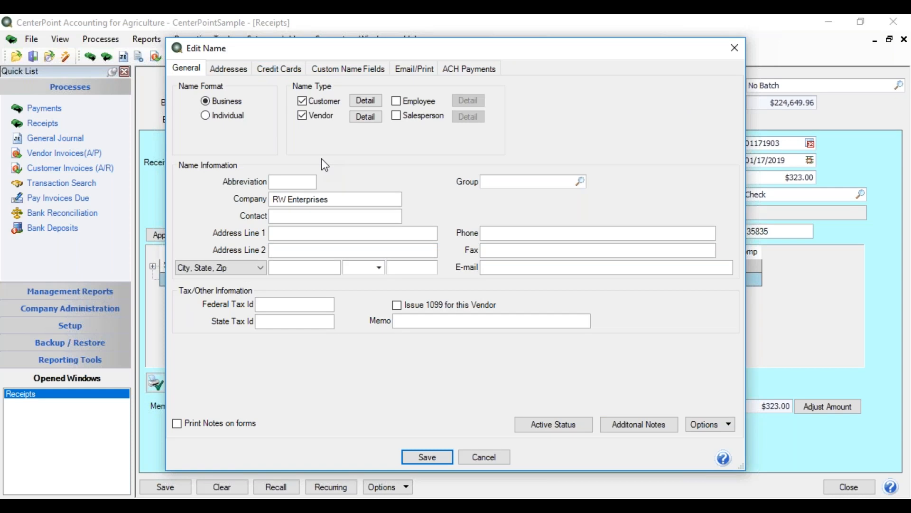
left_click(421, 76)
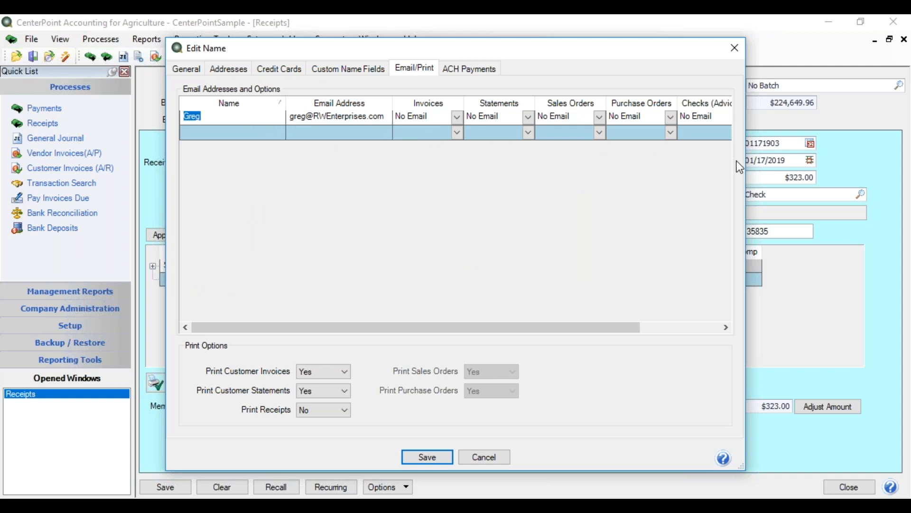
left_click_drag(745, 158, 840, 157)
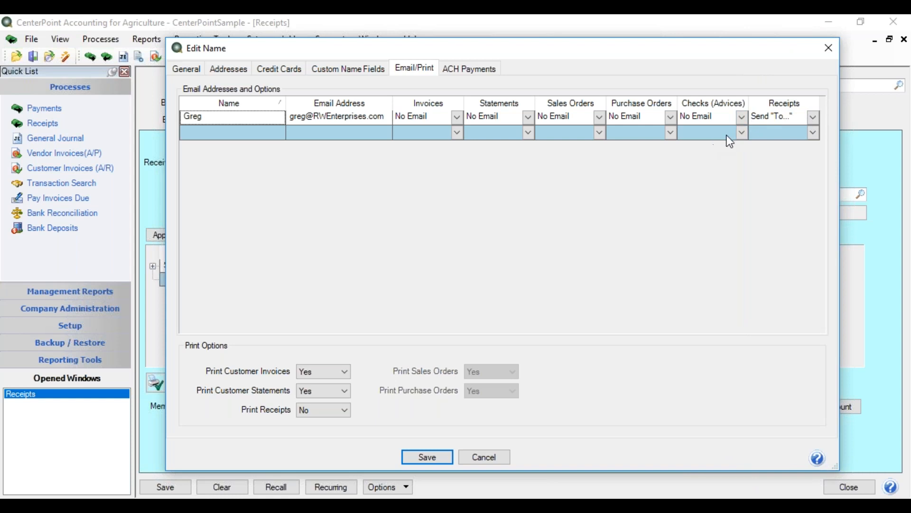
left_click(812, 117)
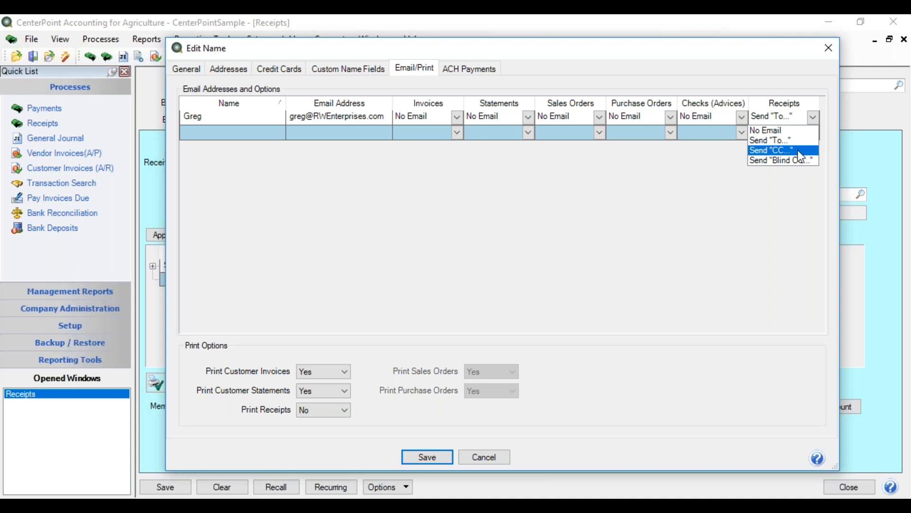
left_click(697, 167)
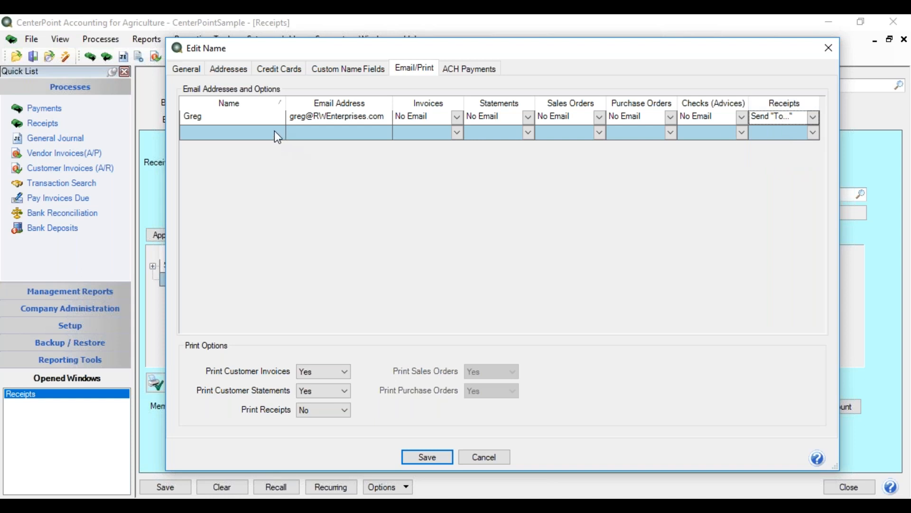
left_click(325, 416)
left_click(325, 423)
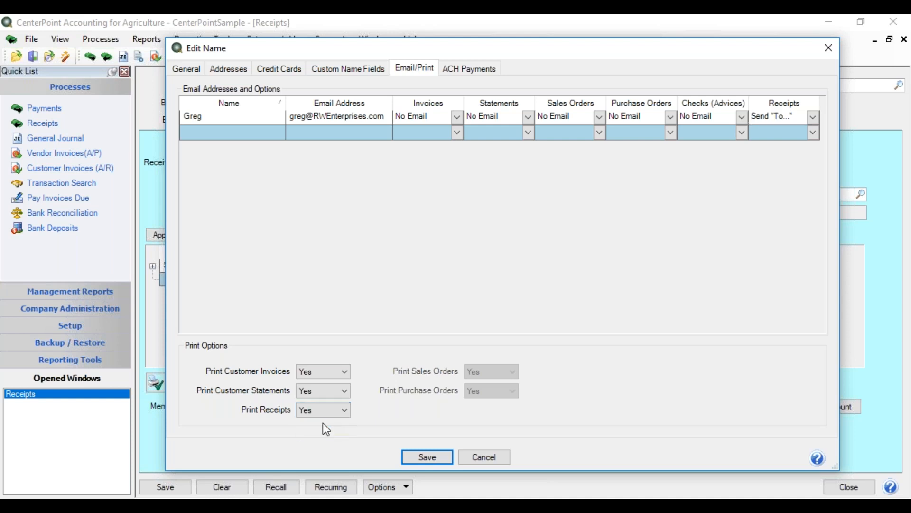
left_click(413, 460)
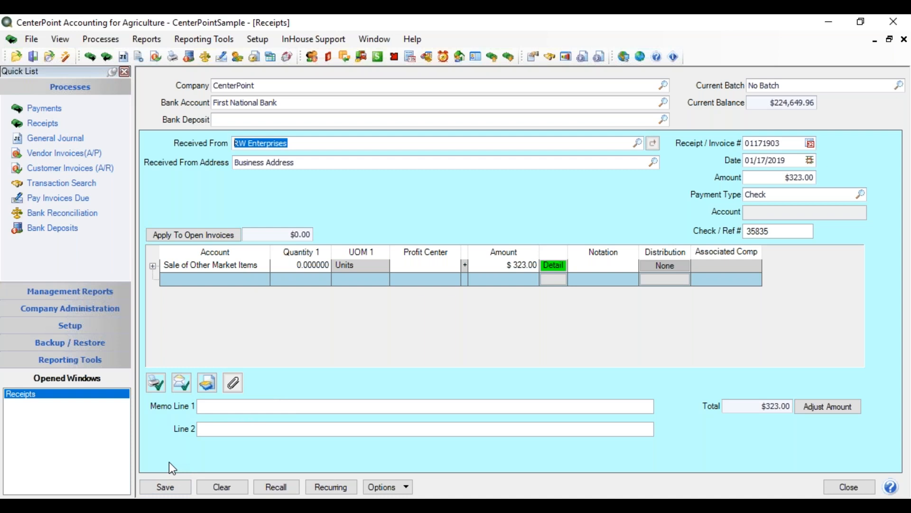
Step: Save the receipt and open the Print/Email Receipts process
left_click(167, 488)
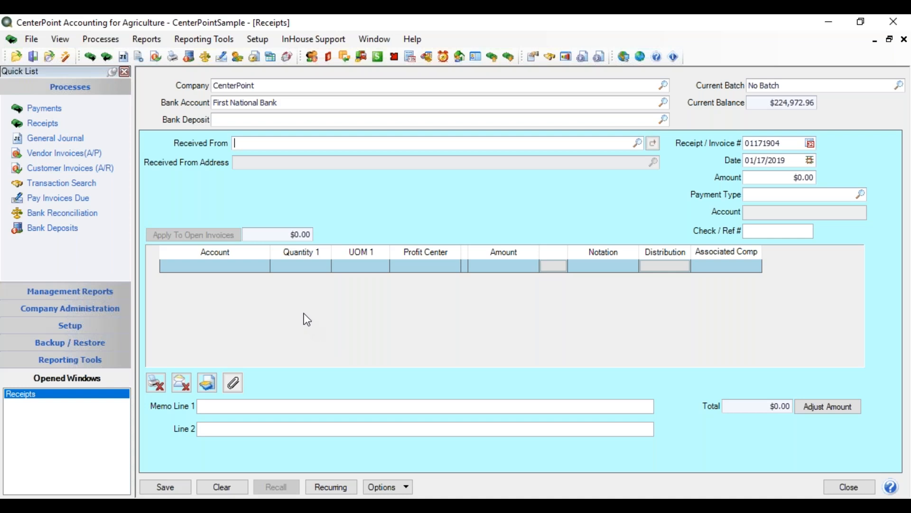
left_click(112, 41)
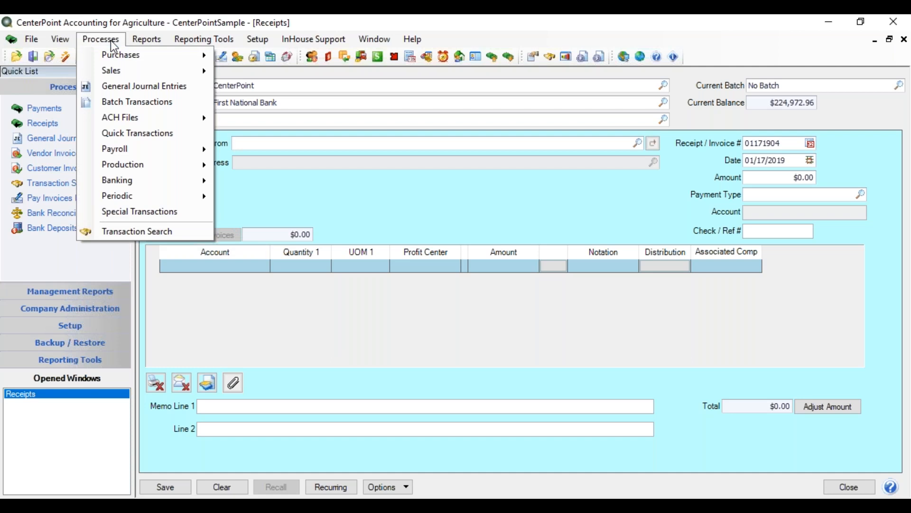
mouse_move(113, 71)
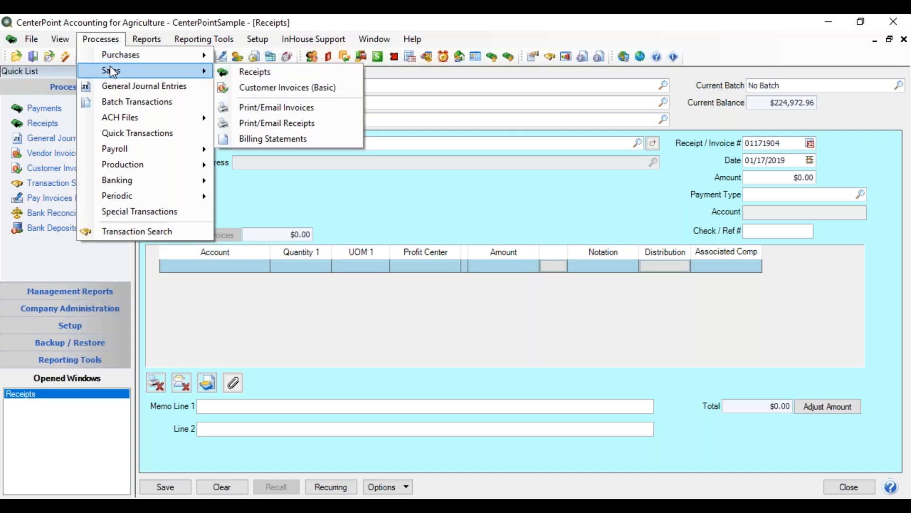
left_click(266, 124)
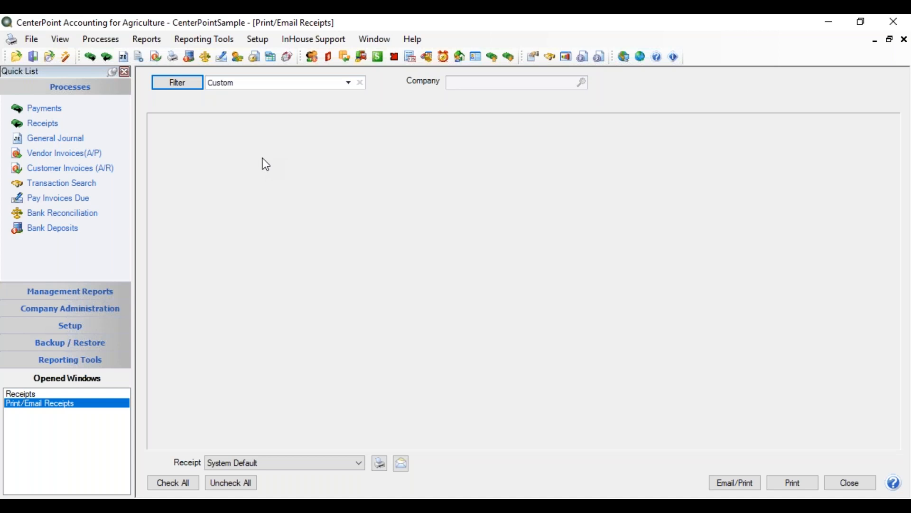
Step: Set the receipts filter to company CenterPoint and a receipt date of This Month
left_click(176, 84)
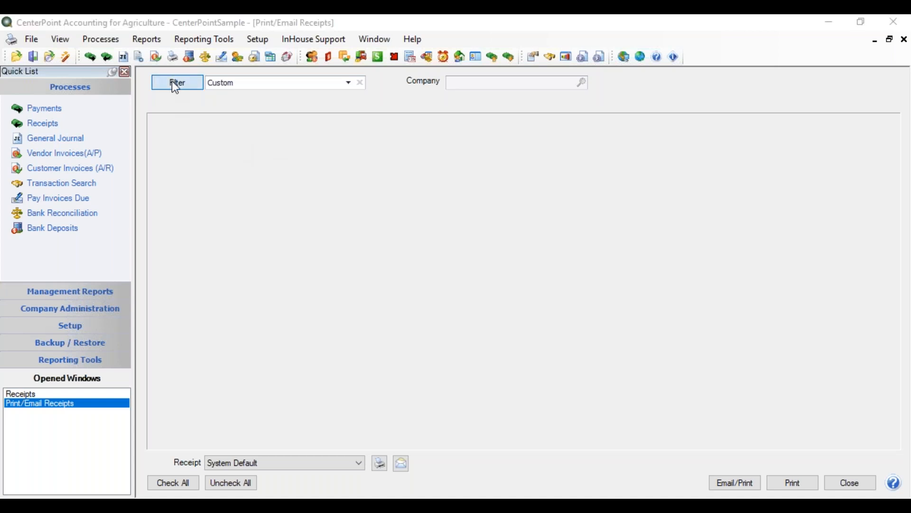
left_click(476, 160)
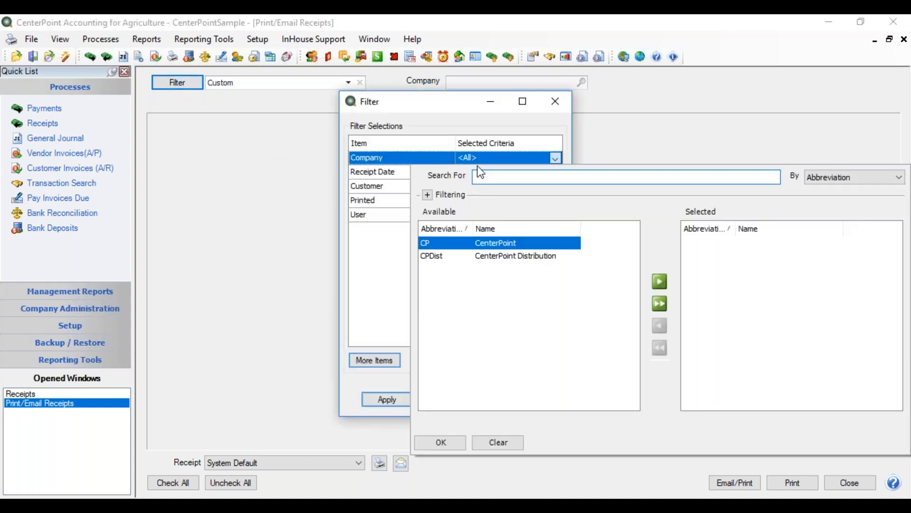
double_click(473, 244)
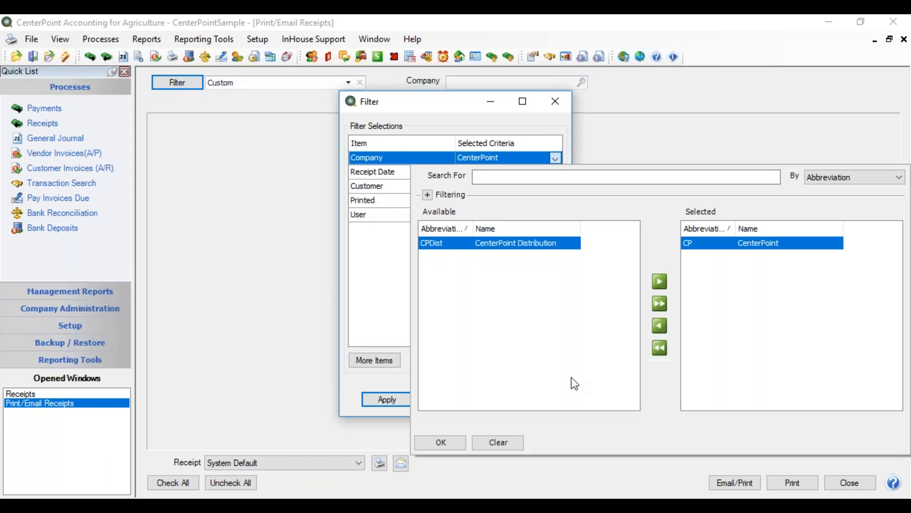
left_click(458, 445)
left_click(466, 173)
left_click(479, 187)
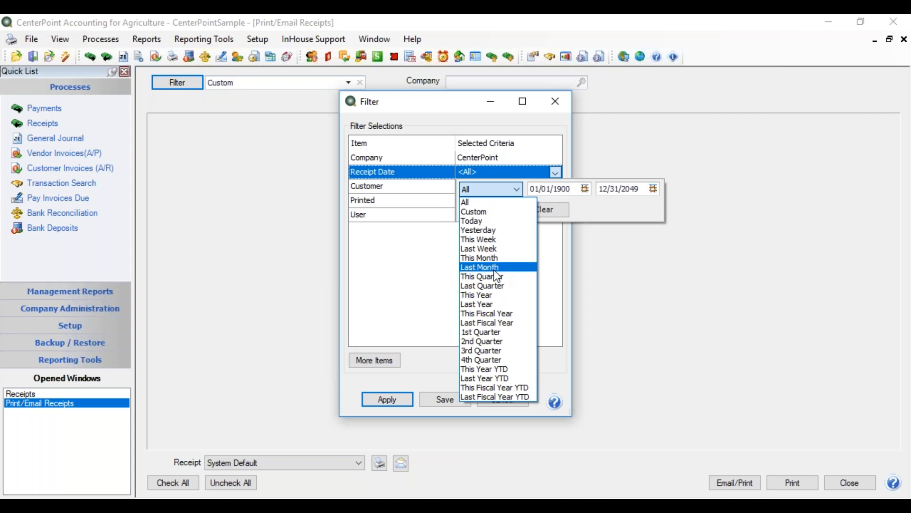
left_click(493, 259)
left_click(491, 207)
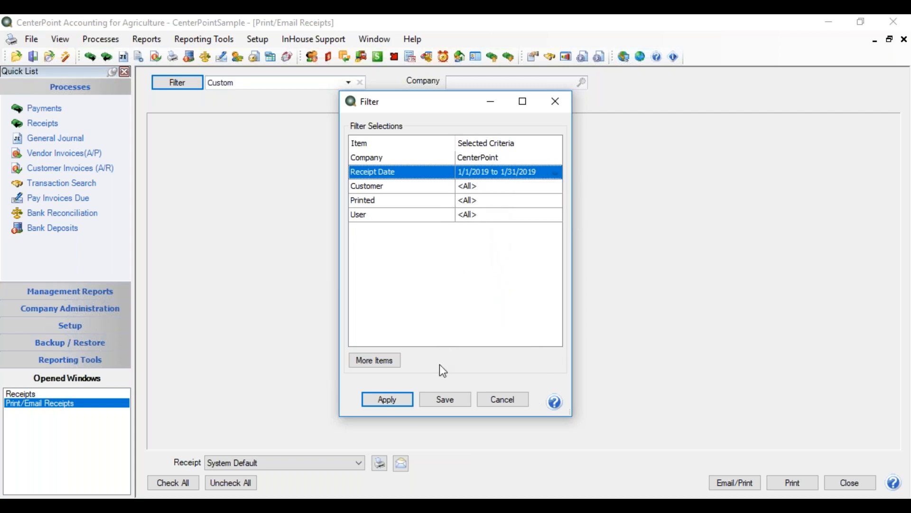
Step: Save the filter under the name "CenterPoint Receipts"
left_click(441, 399)
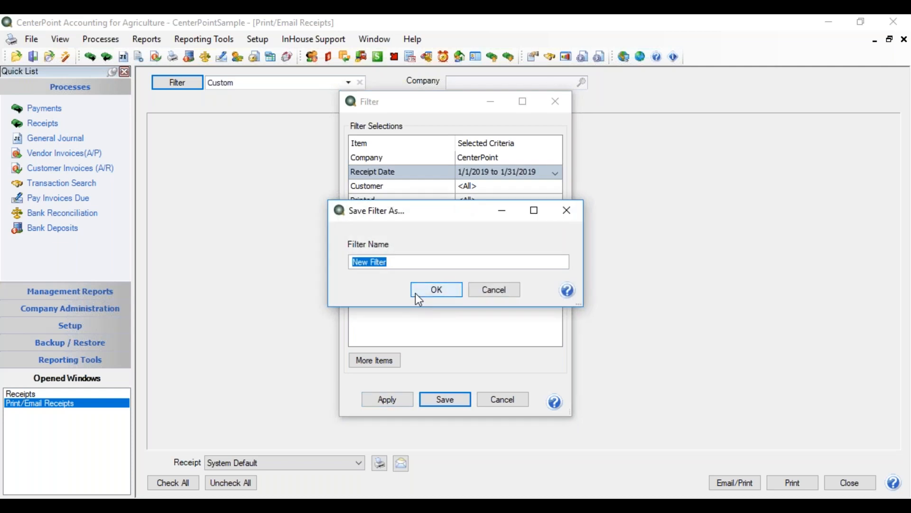
type("CenterPoint Receipts")
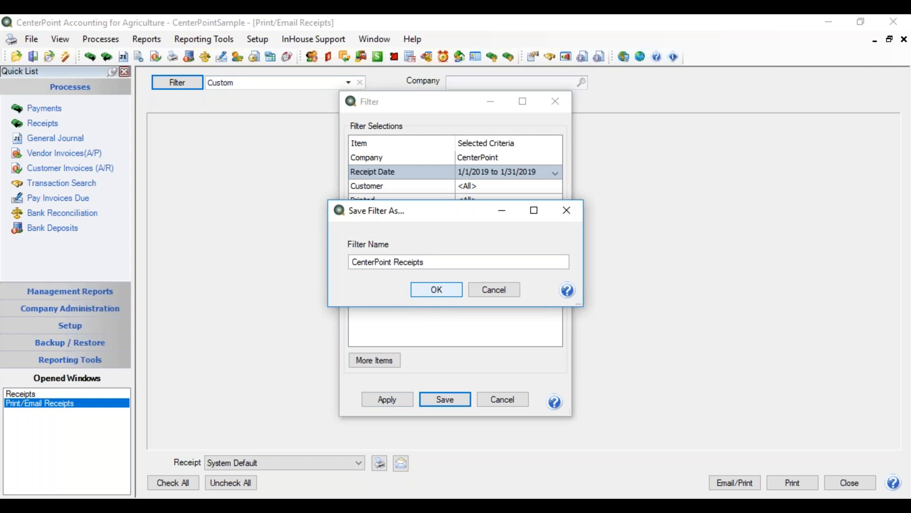
left_click(441, 293)
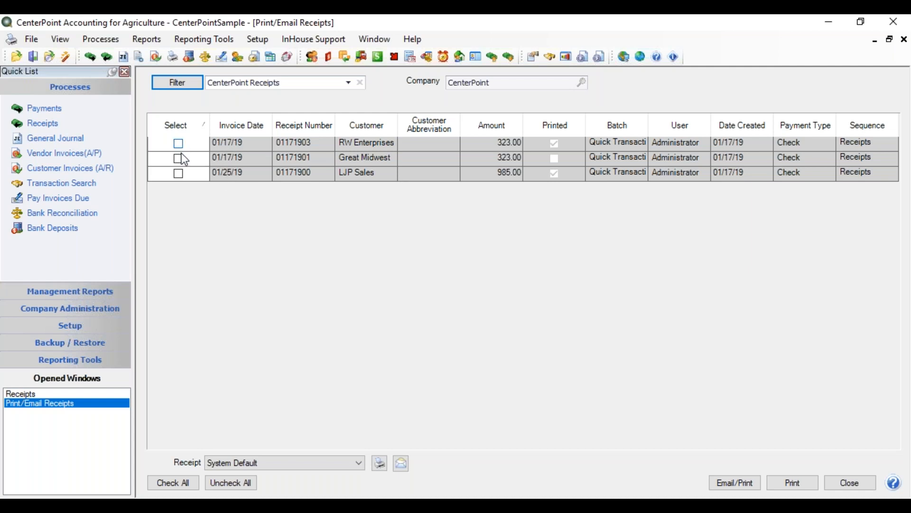
Step: Clear the receipt selection in the list and select only the RW Enterprises receipt
left_click(174, 484)
left_click(218, 484)
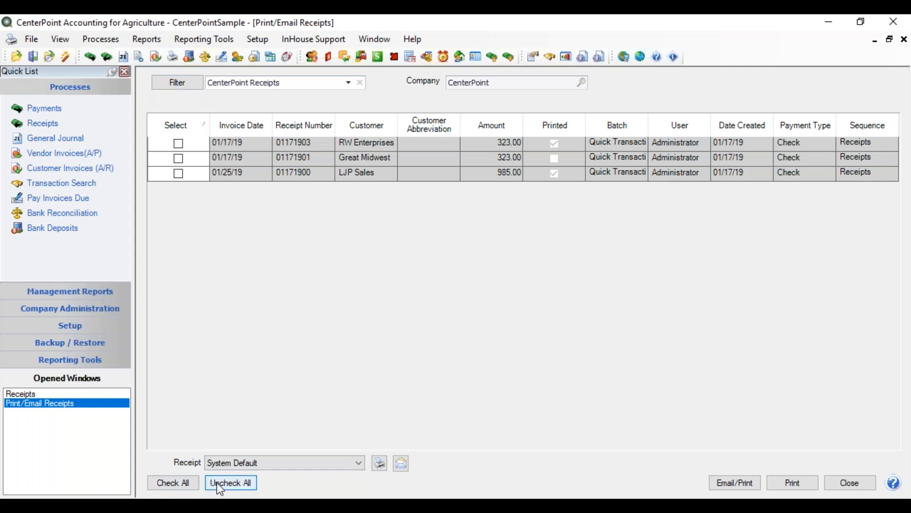
left_click(178, 143)
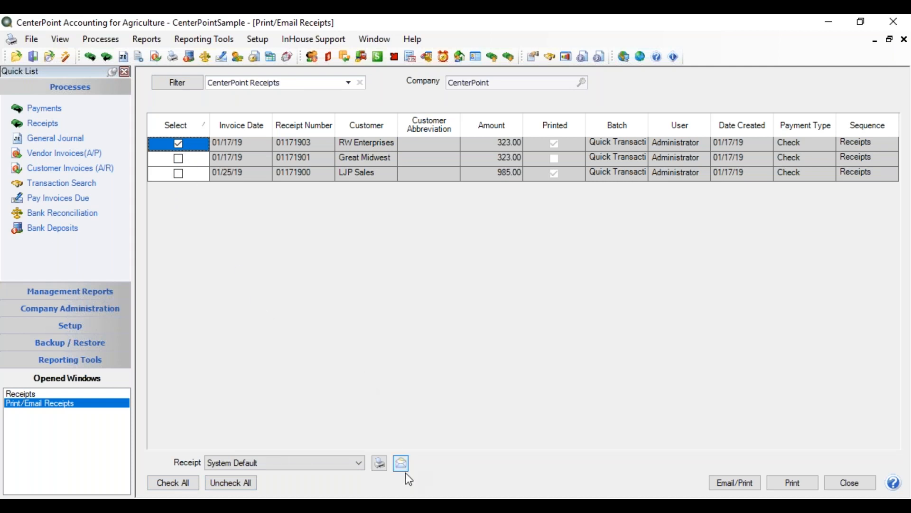
Step: Review the printer settings and the email settings for printing and emailing receipts, accepting both unchanged
left_click(382, 465)
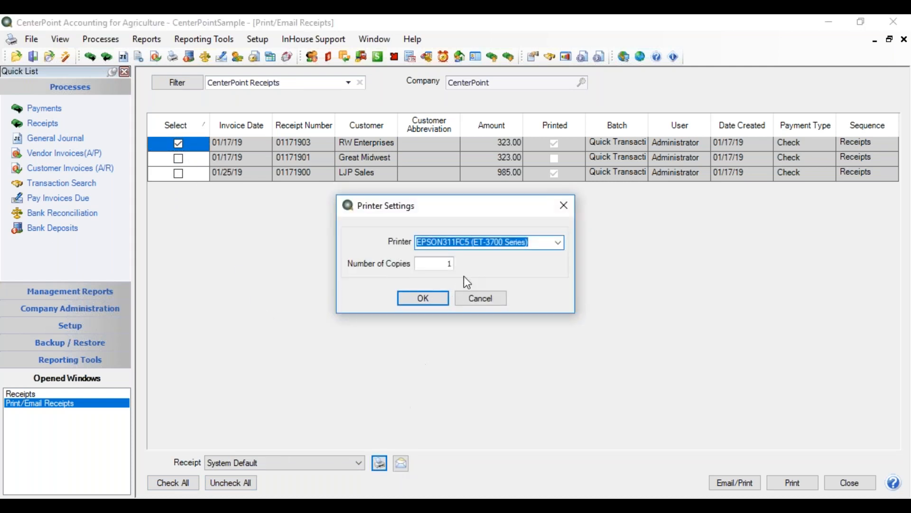
left_click(444, 304)
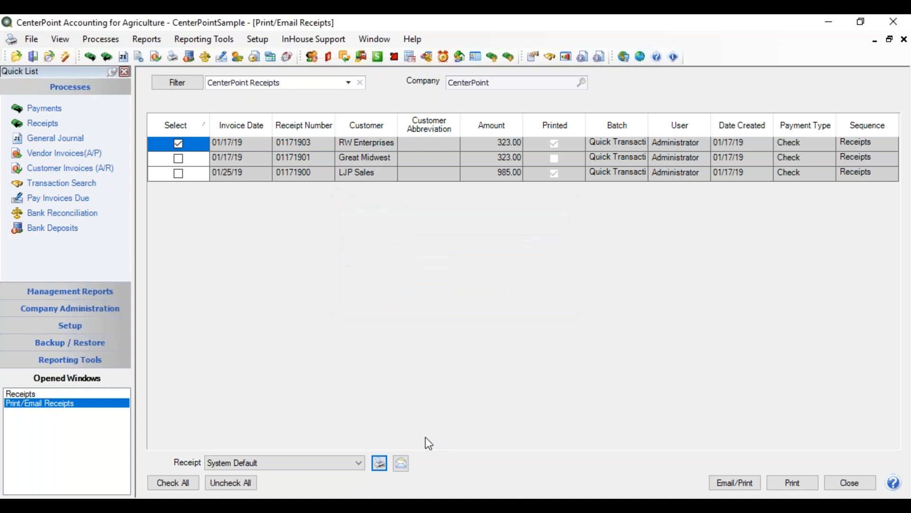
left_click(397, 468)
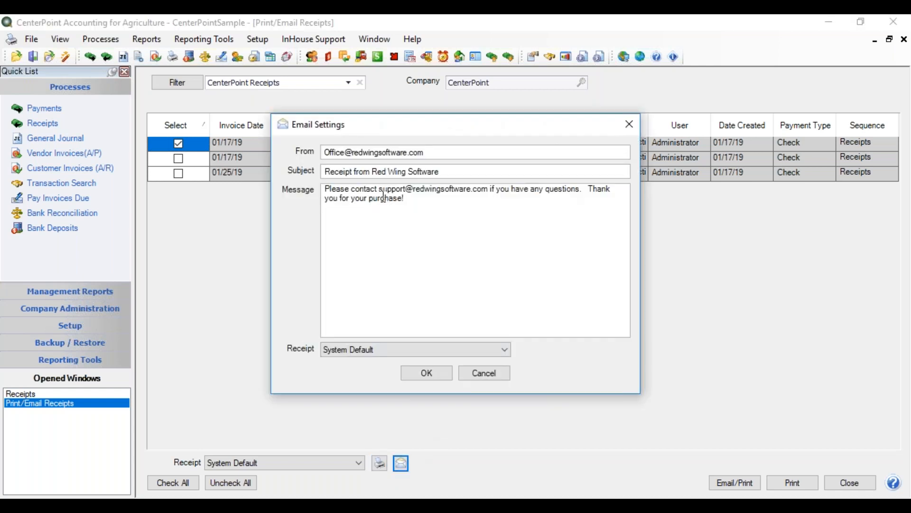
left_click(444, 375)
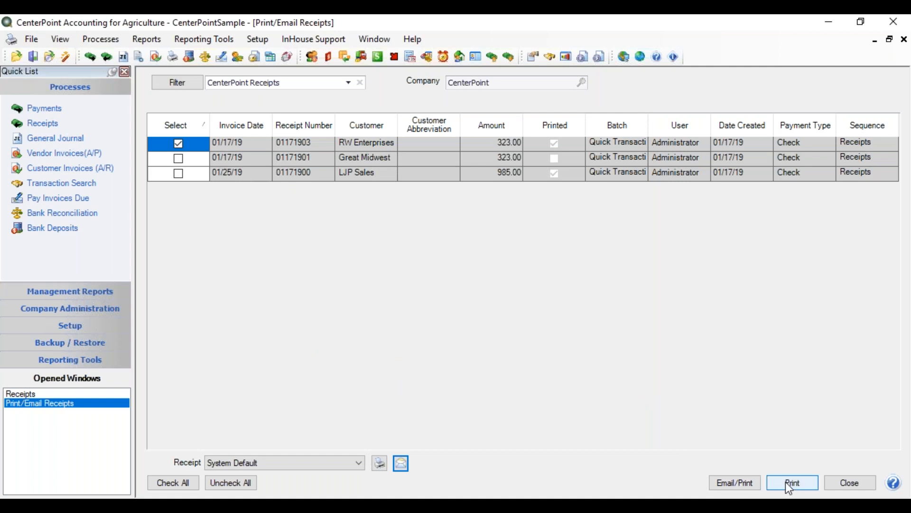
Step: Run the email/print process for the selected RW Enterprises receipt and close the Print/Email Receipts and Receipts windows
left_click(736, 484)
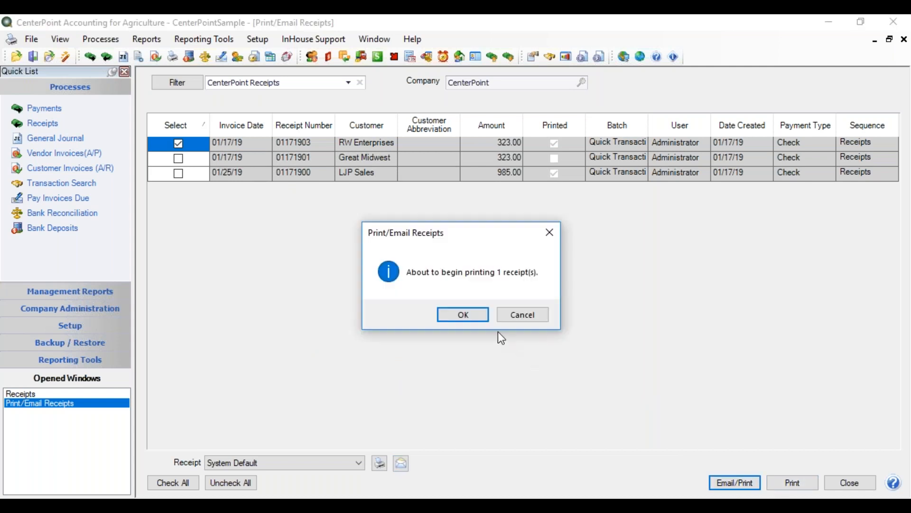
left_click(479, 318)
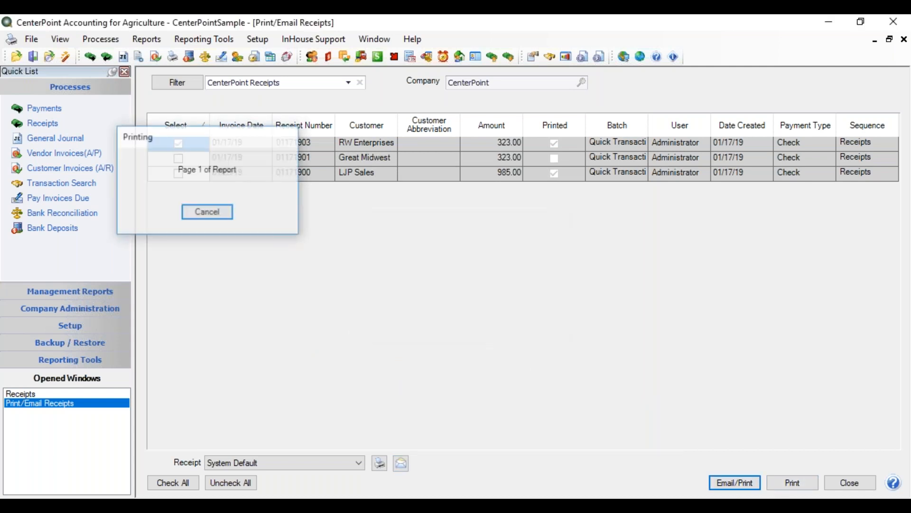
left_click(439, 374)
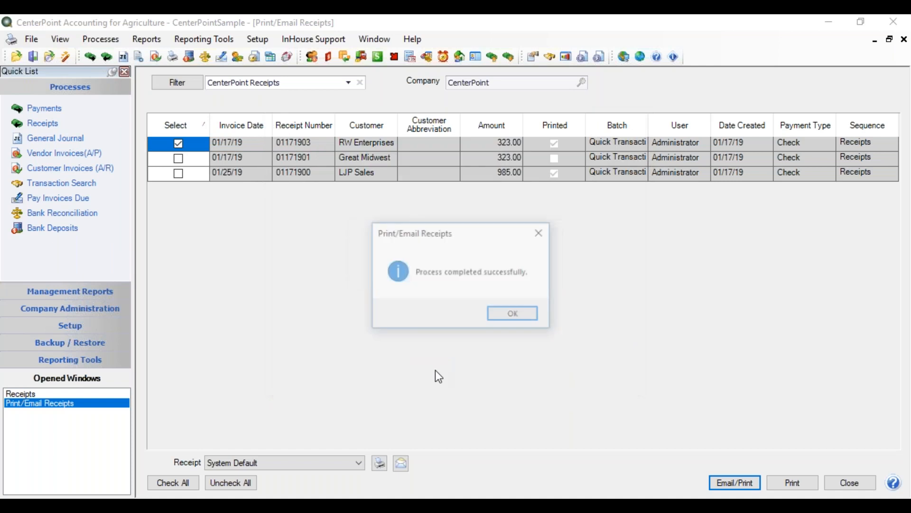
left_click(504, 317)
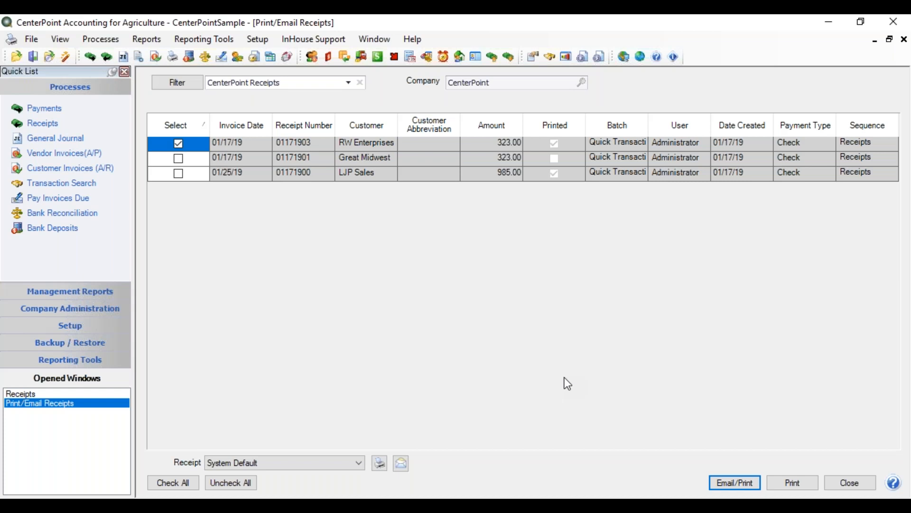
left_click(844, 482)
left_click(848, 486)
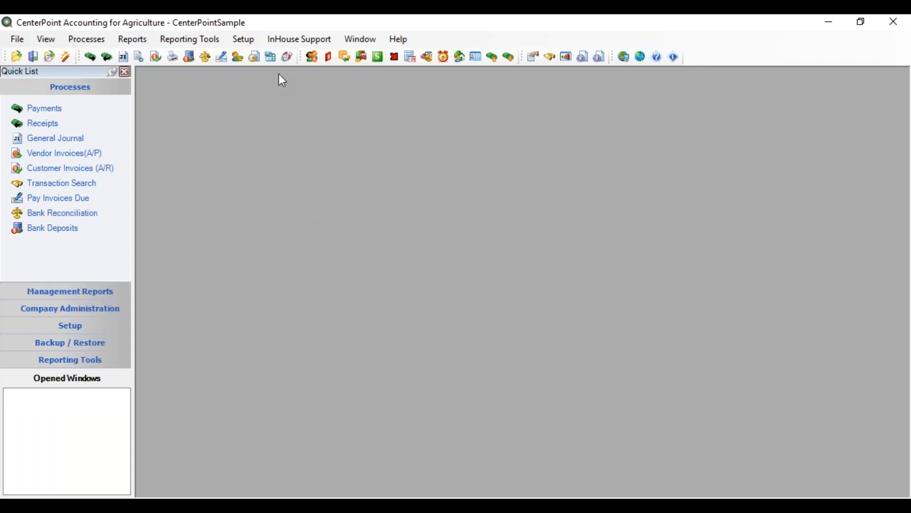
Step: Run a Transaction Search for this month and look at the reprint option for the Great Midwest receipt
left_click(540, 61)
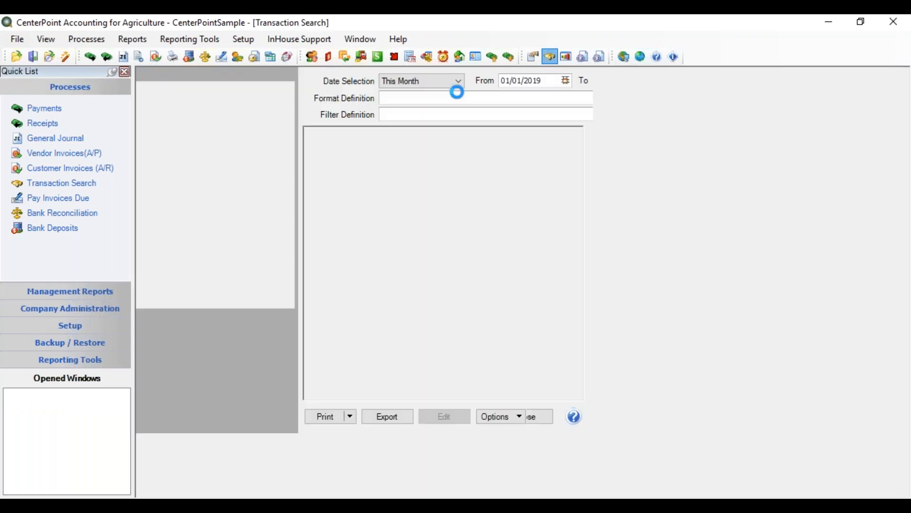
left_click(701, 81)
left_click(527, 171)
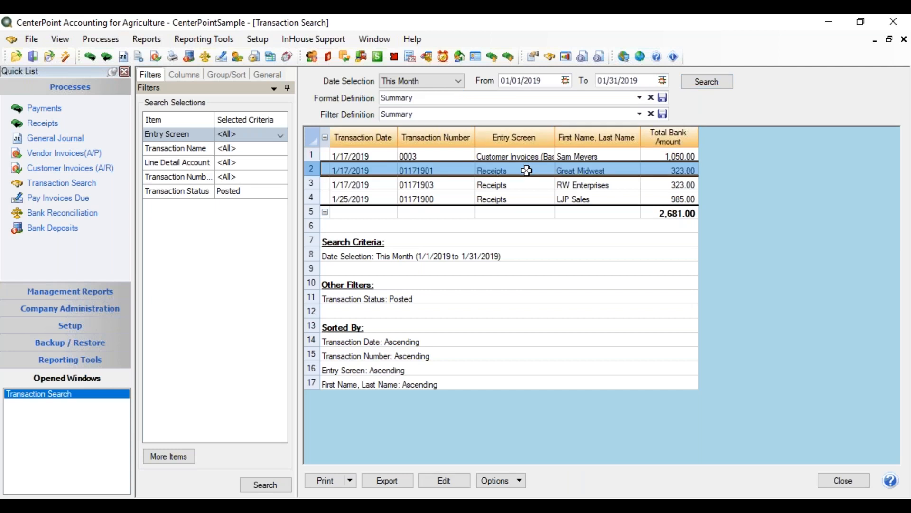
right_click(526, 172)
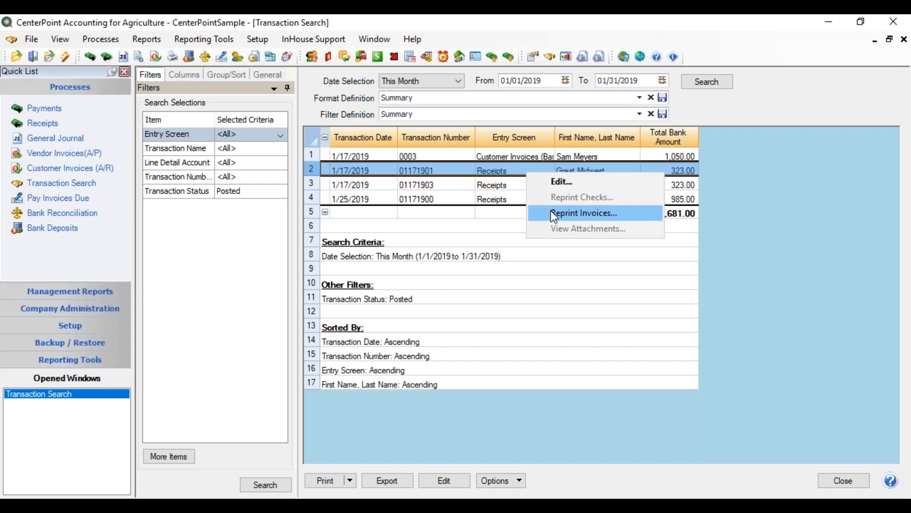
left_click(743, 180)
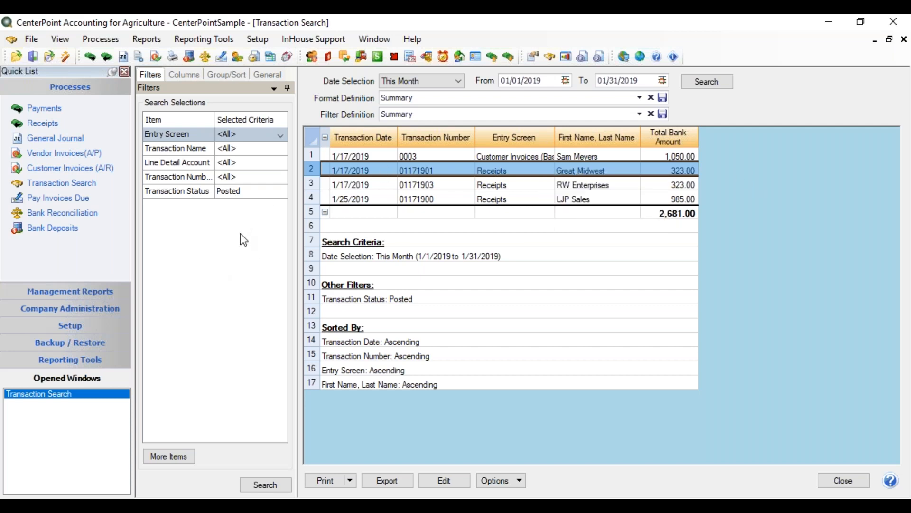
Step: Preview the Receipts Journal from the Receipts transaction reports and open the RW Enterprises receipt from it
left_click(136, 38)
left_click(155, 55)
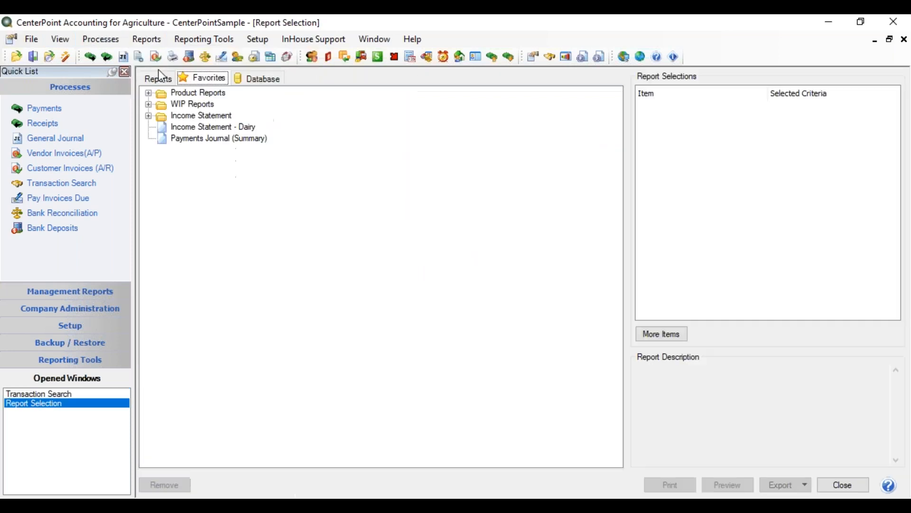
left_click(157, 78)
left_click(148, 93)
left_click(162, 117)
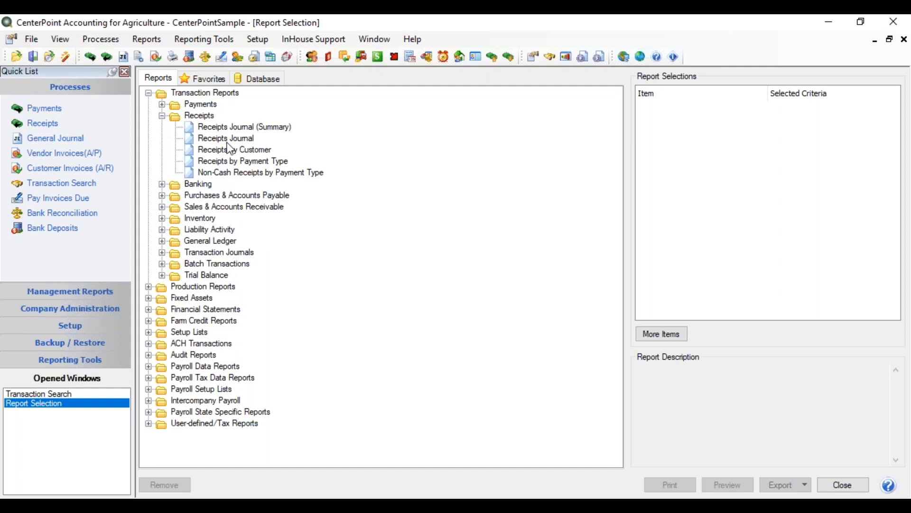
left_click(233, 138)
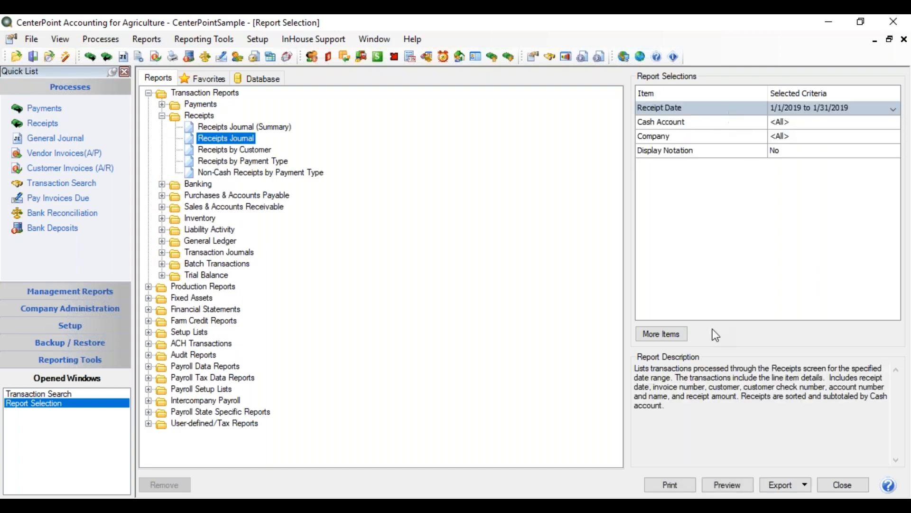
left_click(728, 484)
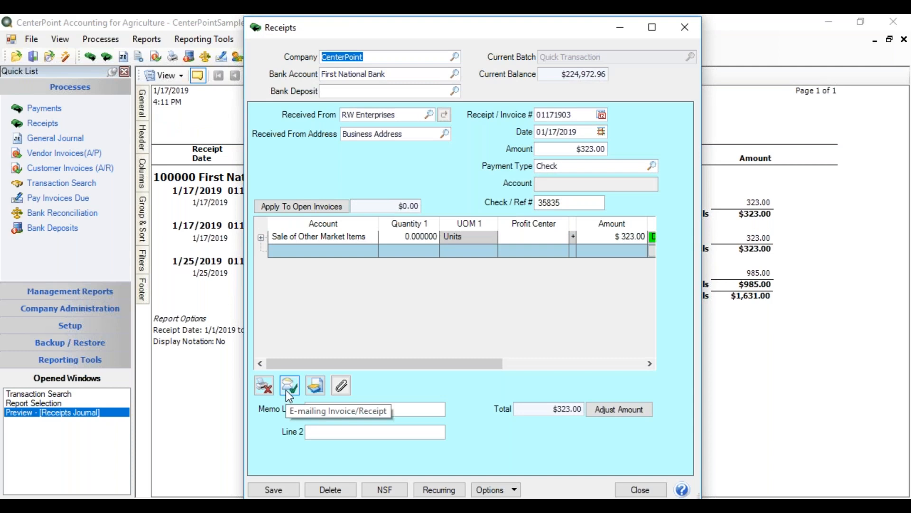
Step: Set the RW Enterprises receipt's print settings to Print Invoice/Receipt and save the receipt
left_click(265, 385)
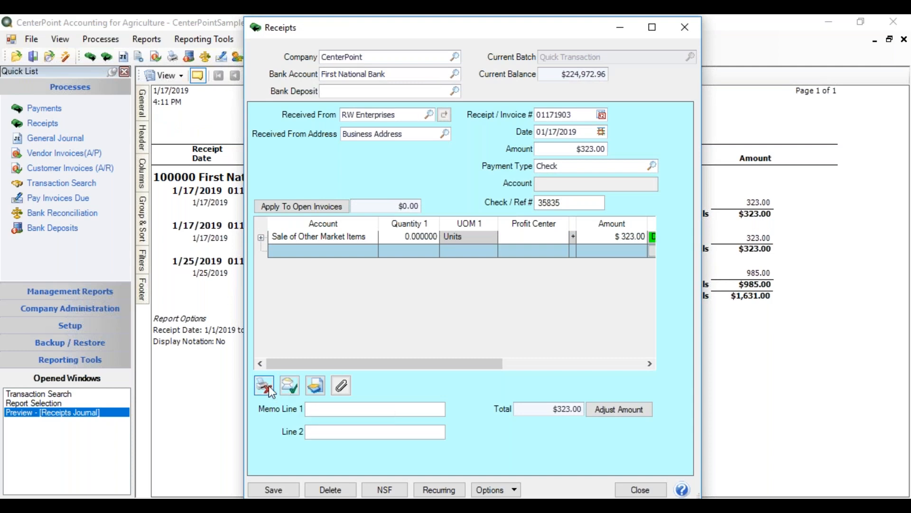
left_click(419, 199)
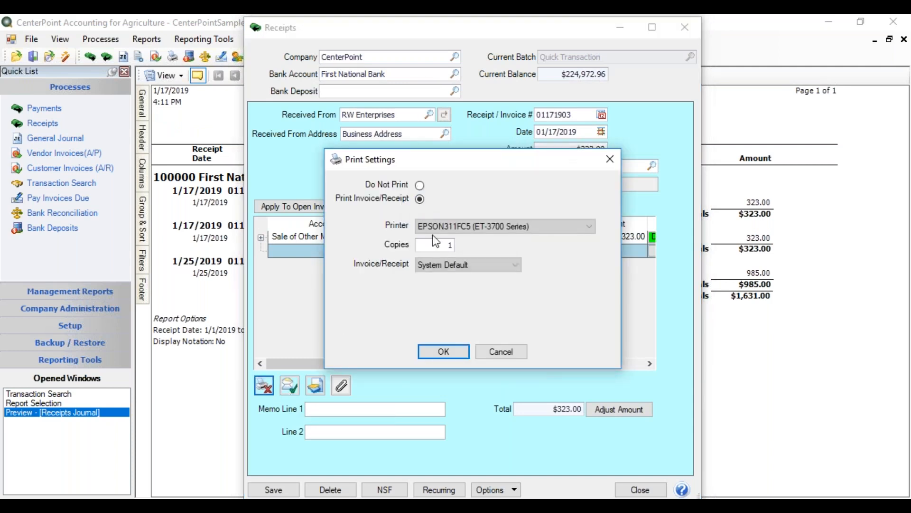
left_click(451, 351)
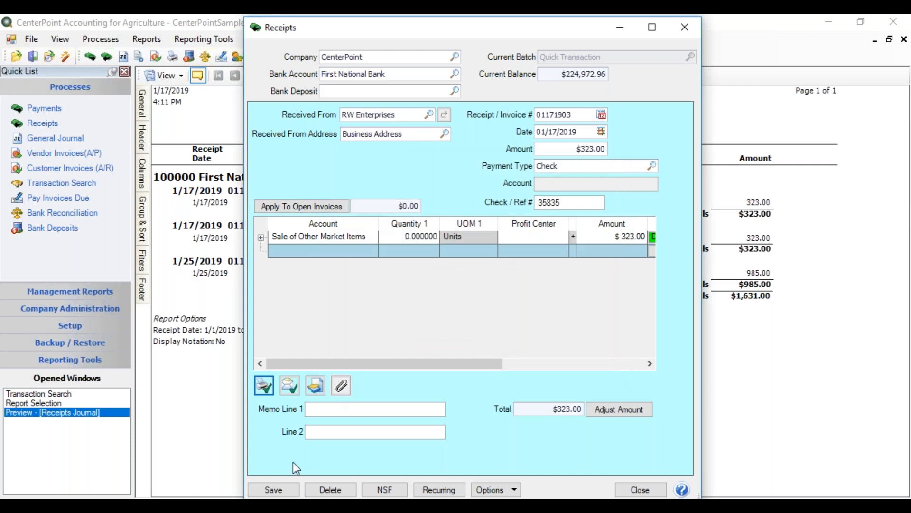
left_click(277, 492)
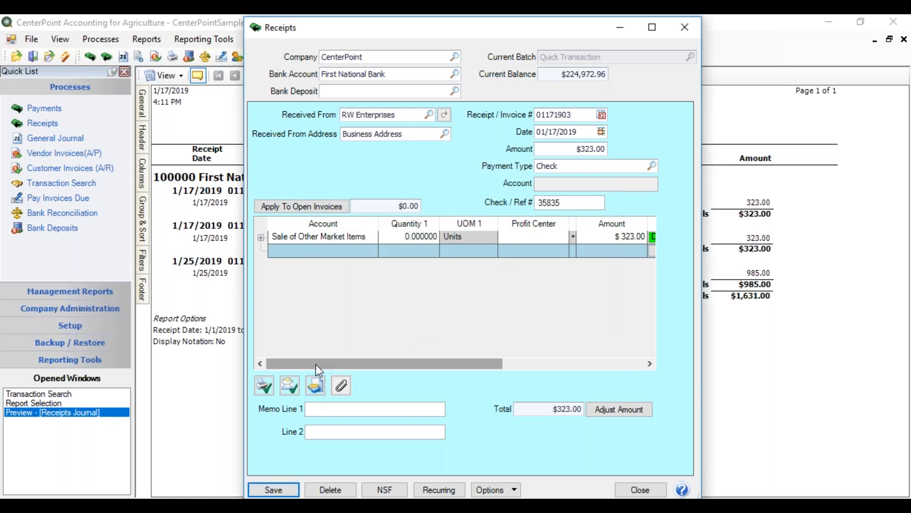
left_click(283, 489)
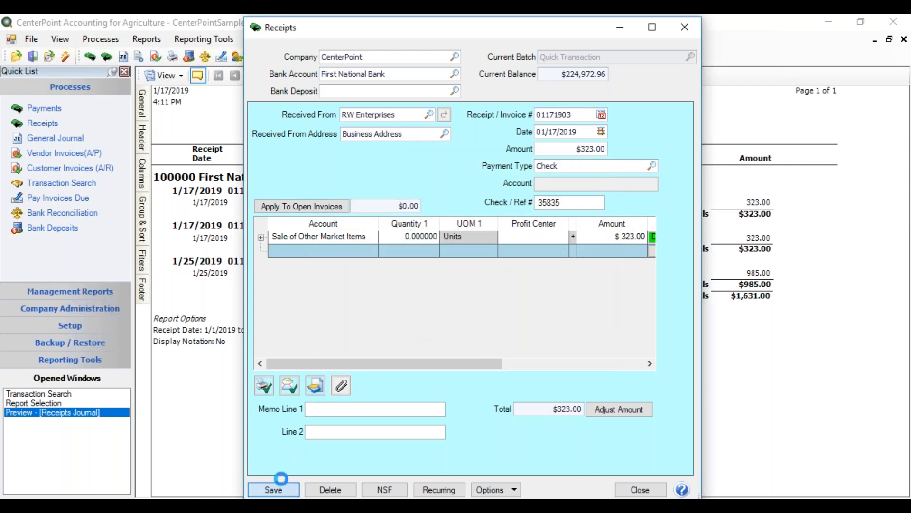